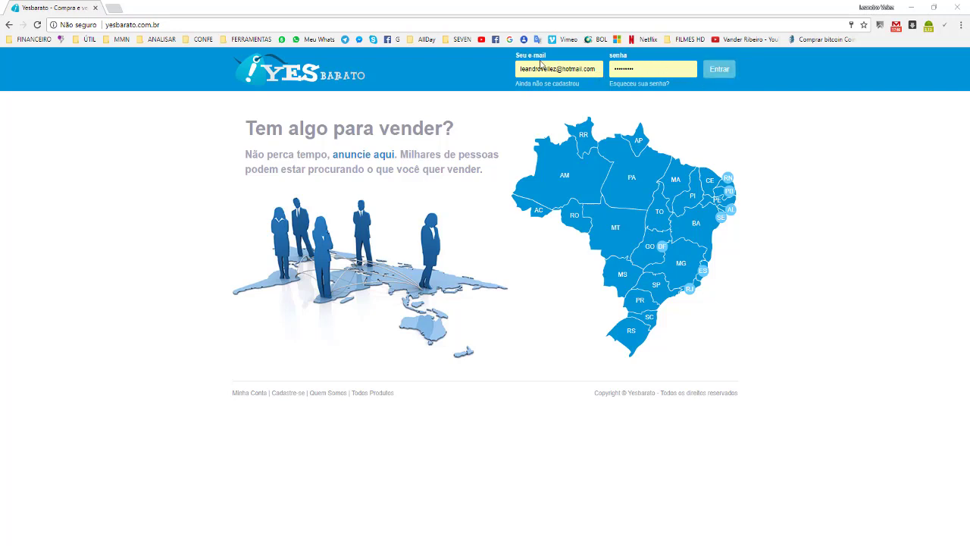
Step: Log in to the Yesbarato client area with the prefilled credentials
click(724, 76)
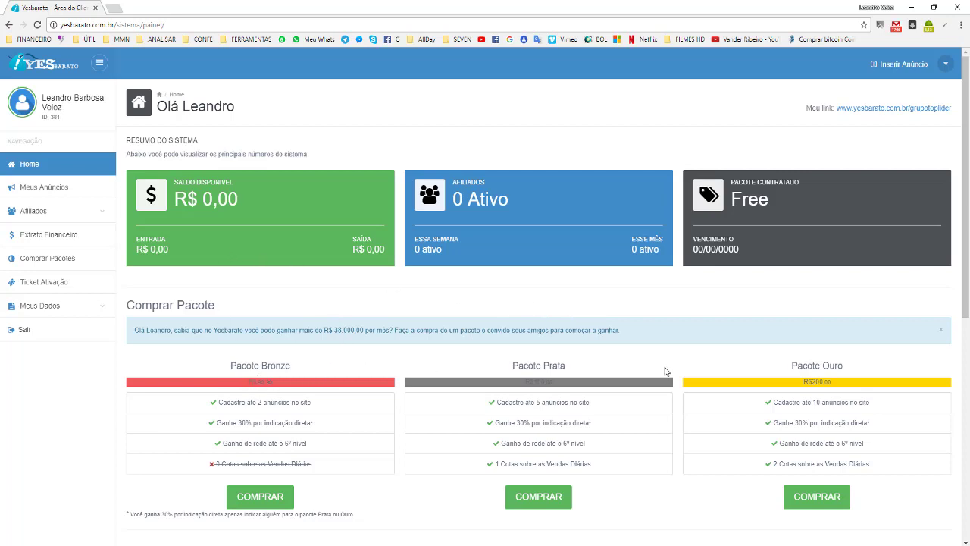
Step: Review the Pacote Bronze price, ad allowance, referral and network earnings, and the advertised monthly earning potential
drag(225, 371, 309, 372)
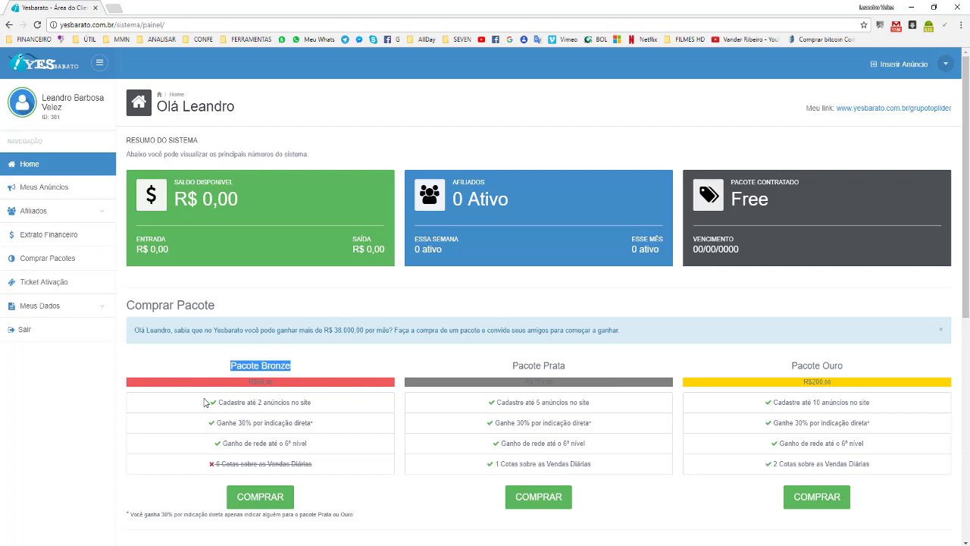
drag(209, 402, 353, 397)
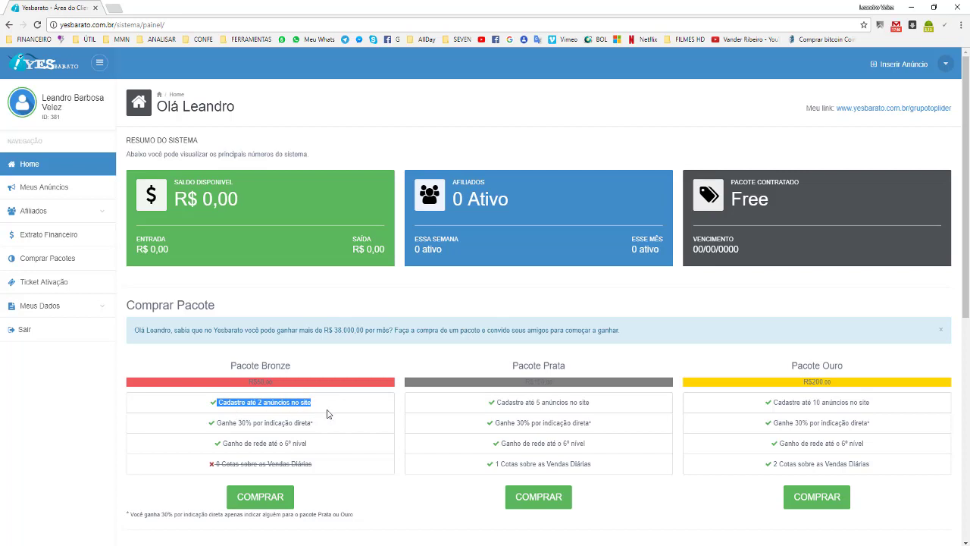
drag(211, 424, 326, 425)
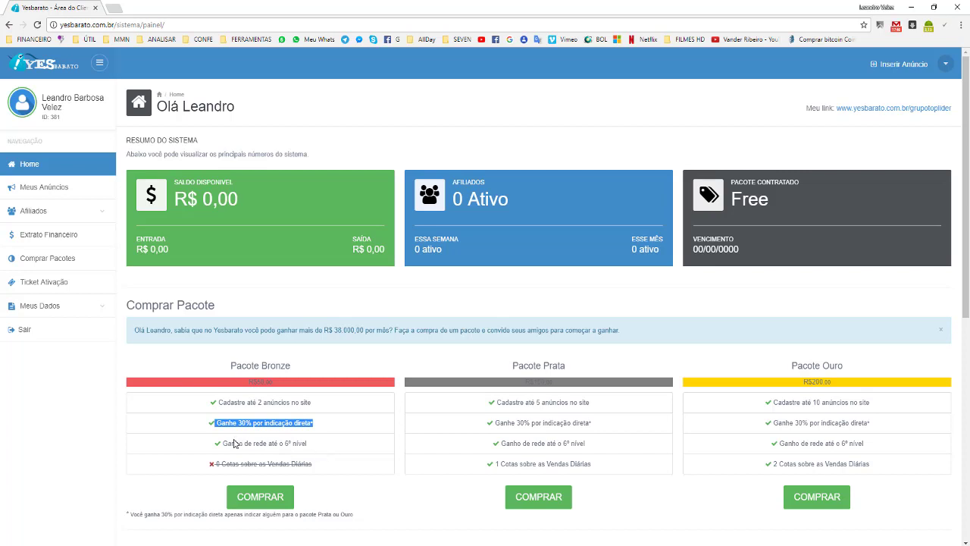
drag(218, 444, 328, 443)
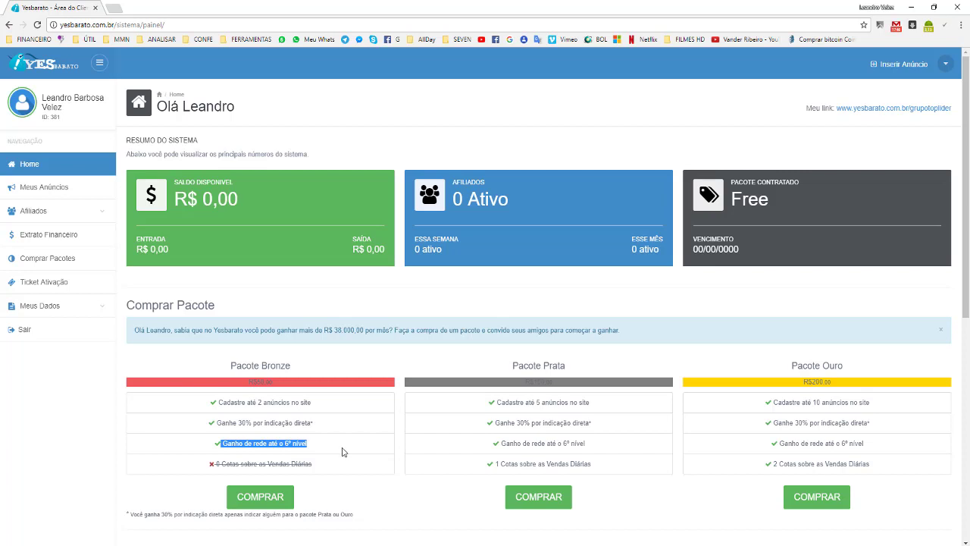
drag(246, 383, 288, 385)
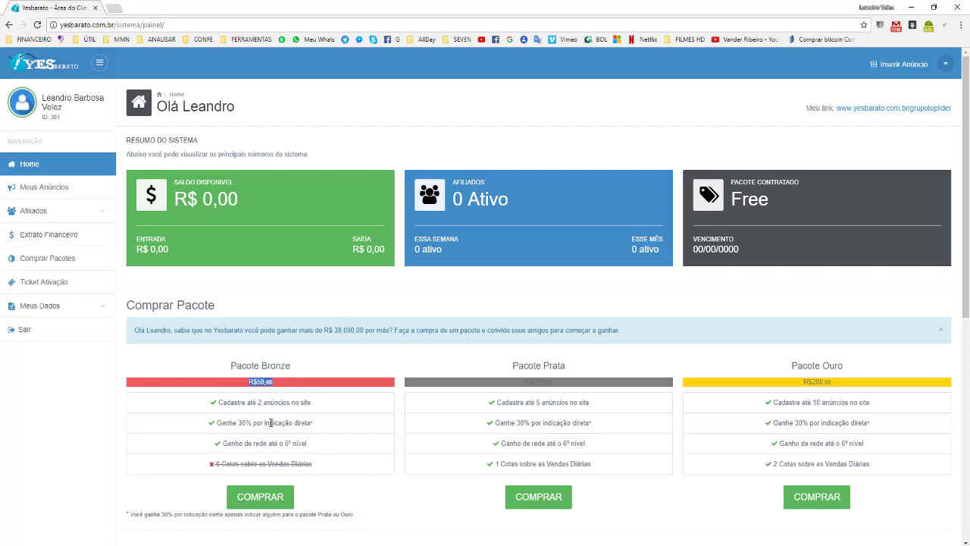
drag(216, 423, 332, 424)
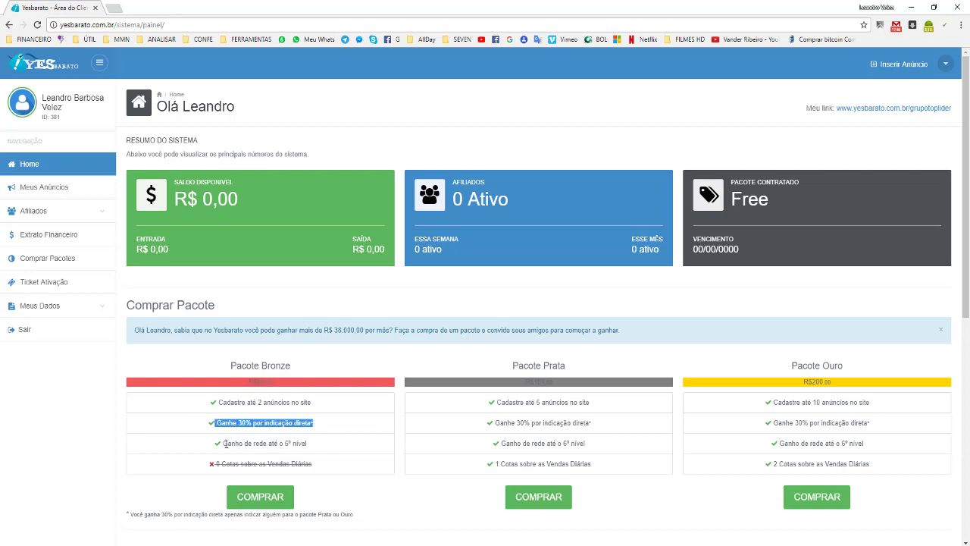
drag(213, 450, 349, 453)
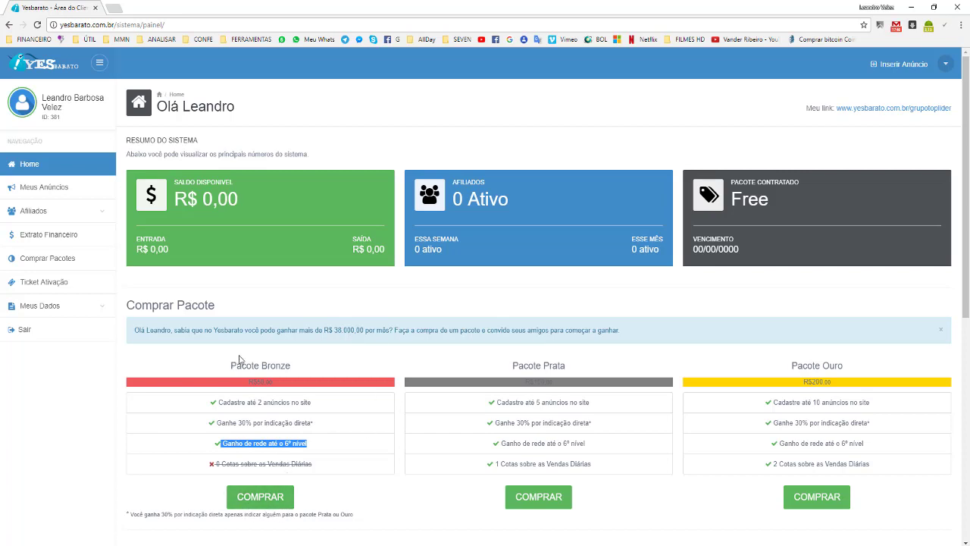
click(342, 328)
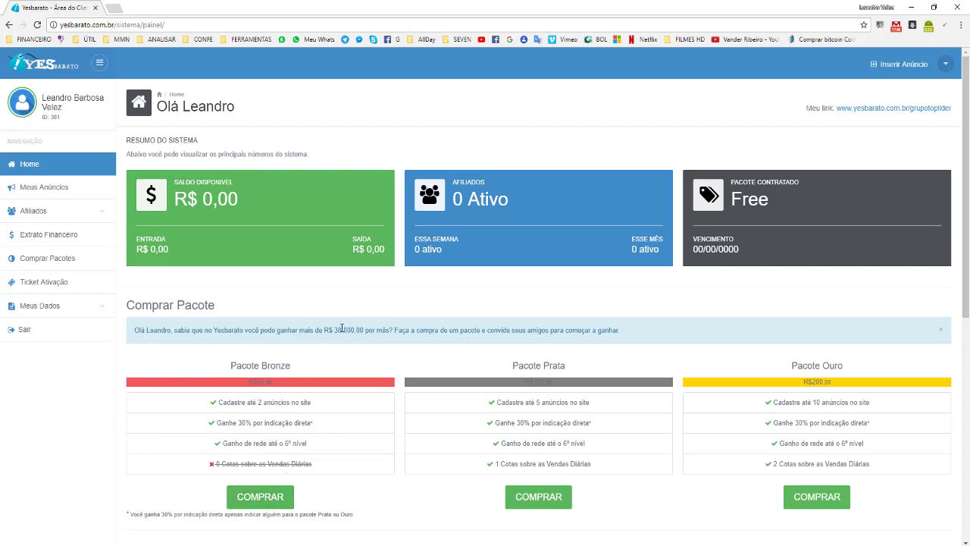
drag(342, 328, 392, 330)
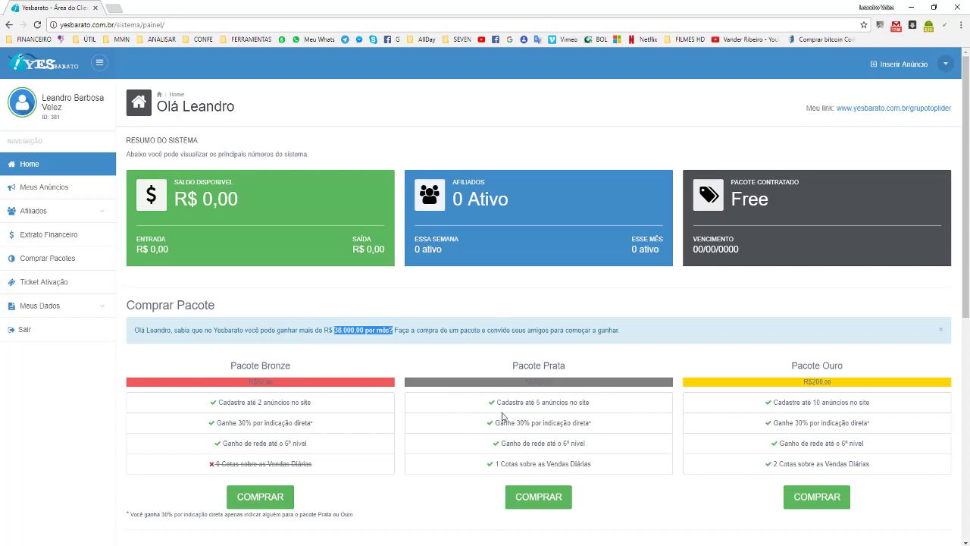
Step: Compare the benefits of Pacote Prata and Pacote Ouro, including the ad limits and daily sales quotas
drag(491, 405, 610, 406)
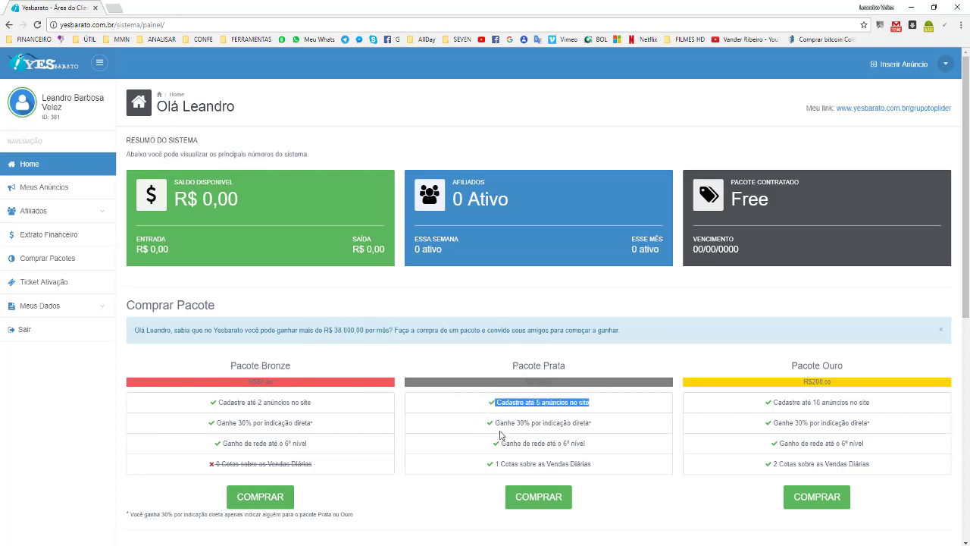
drag(485, 424, 611, 423)
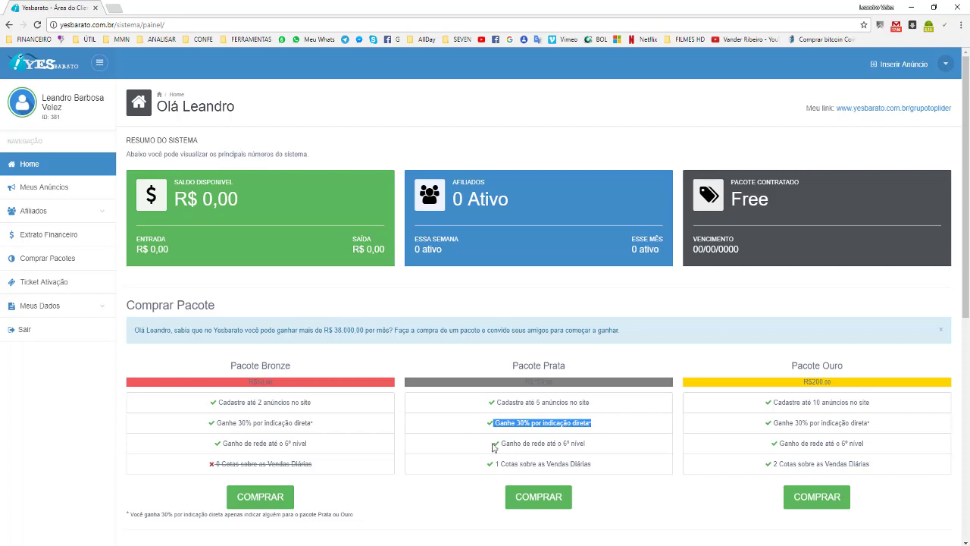
drag(492, 444, 613, 442)
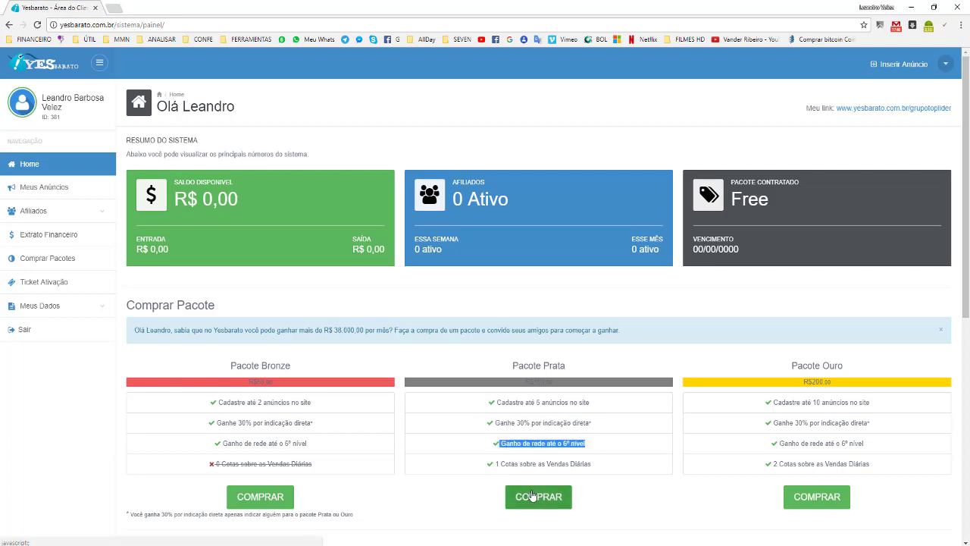
drag(494, 463, 621, 475)
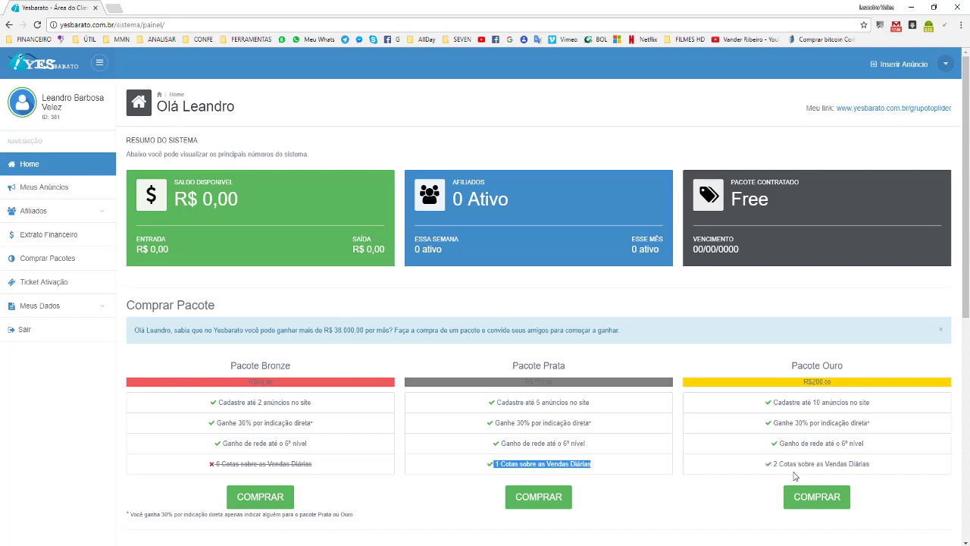
drag(768, 463, 881, 465)
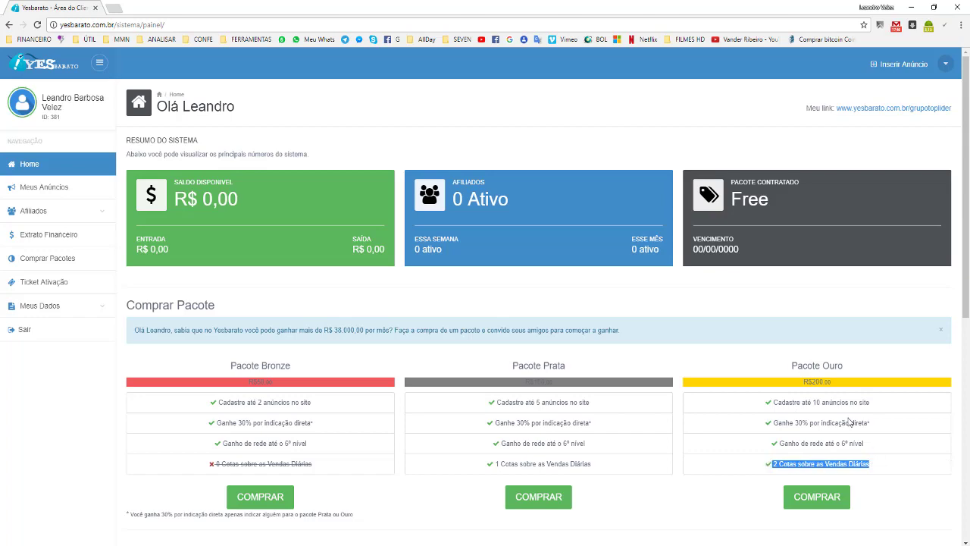
drag(768, 405, 894, 415)
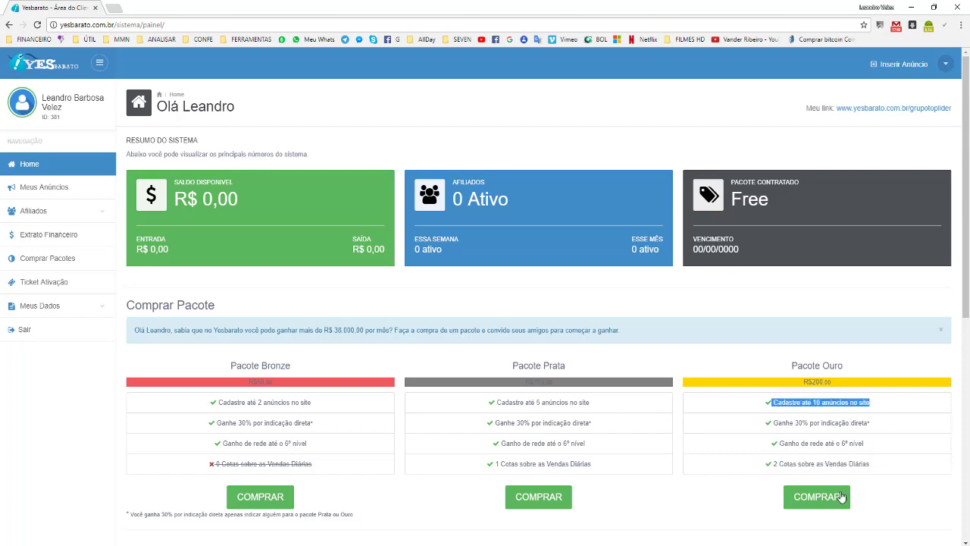
Step: Examine the Bônus Diário chart for the Pacote Prata and Pacote Ouro payouts on 13/09/2017
scroll(713, 429, down, 4)
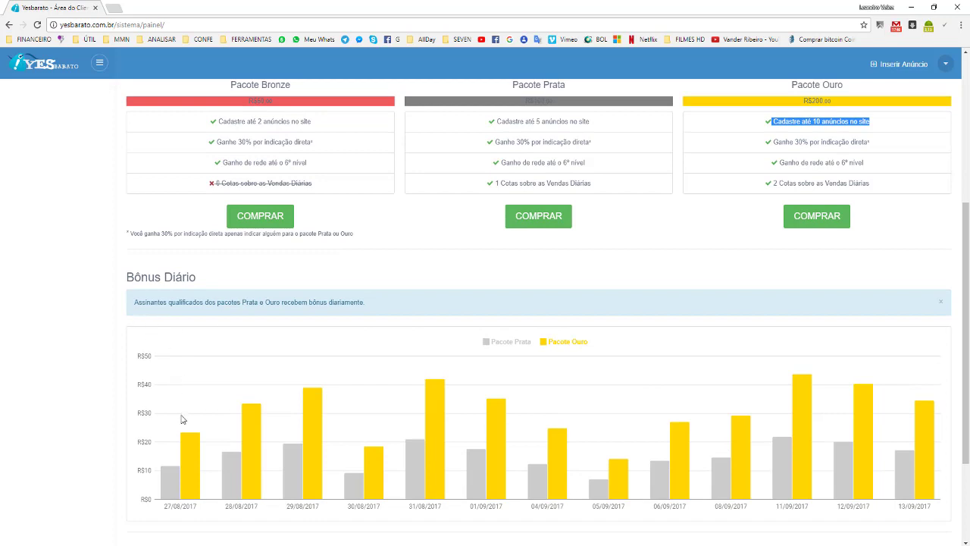
mouse_move(926, 456)
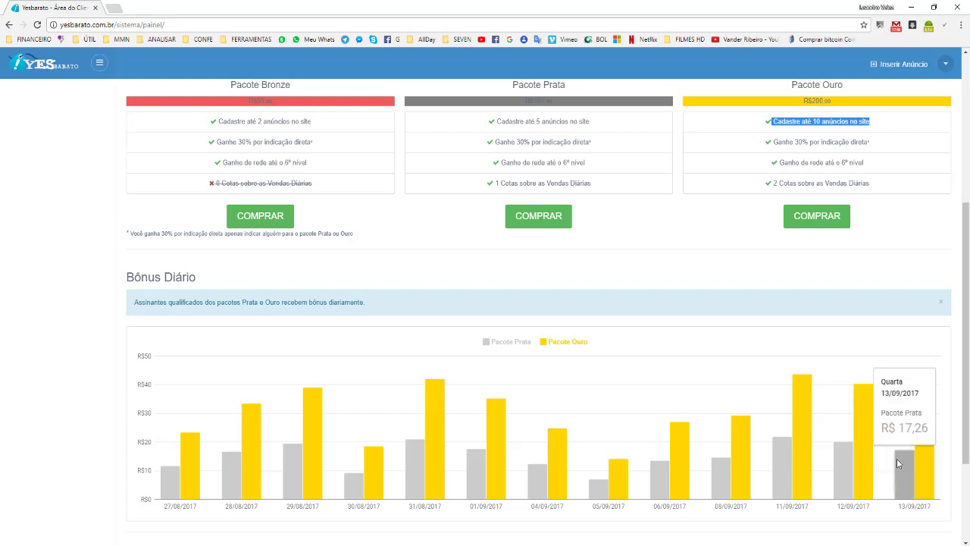
mouse_move(906, 483)
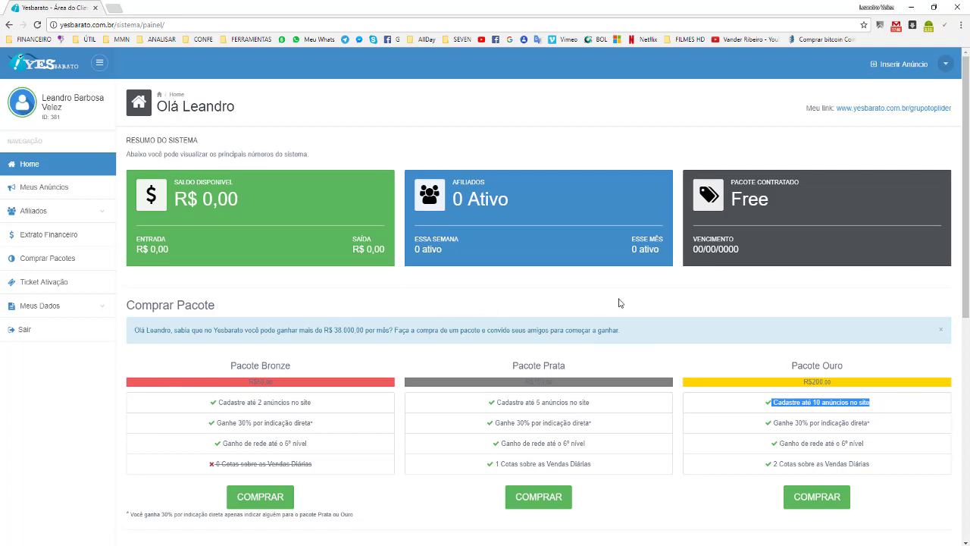
Step: Start the purchase of Pacote Ouro and choose to pay by card
scroll(567, 300, down, 2)
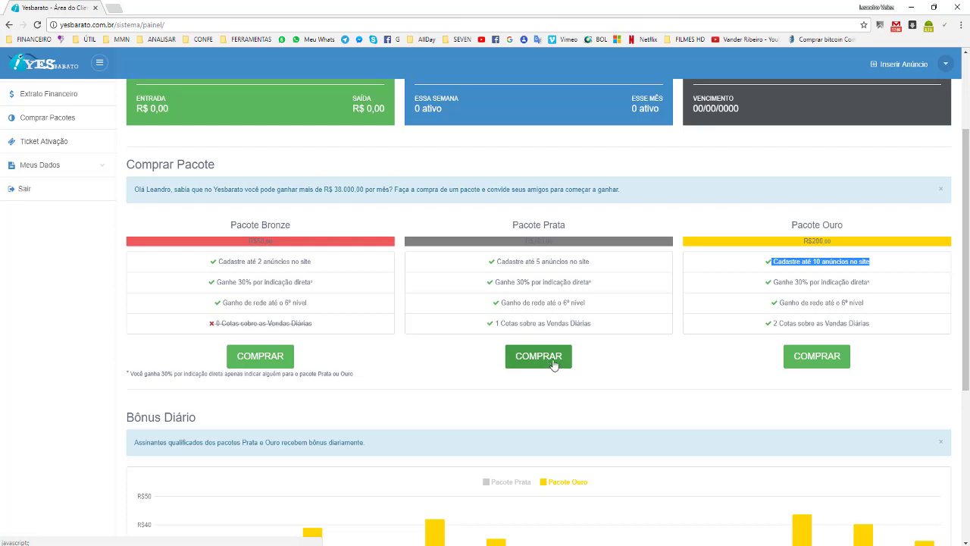
click(817, 363)
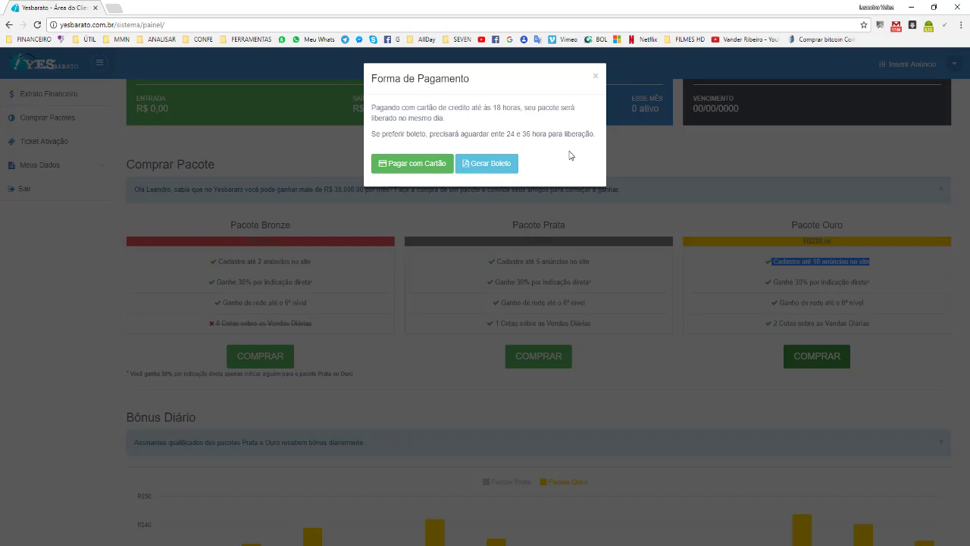
click(417, 167)
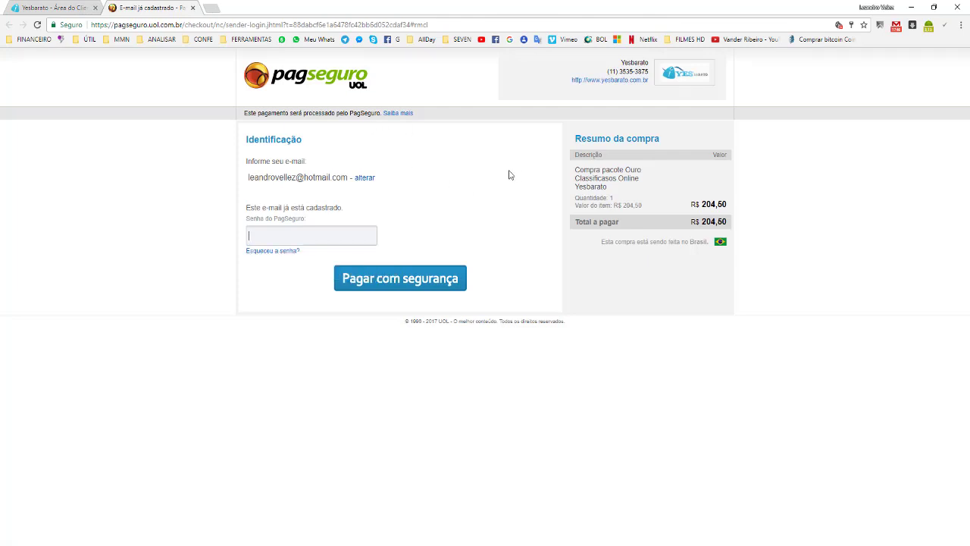
Step: Fill in the saved PagSeguro account password and continue to the secure payment page
click(330, 237)
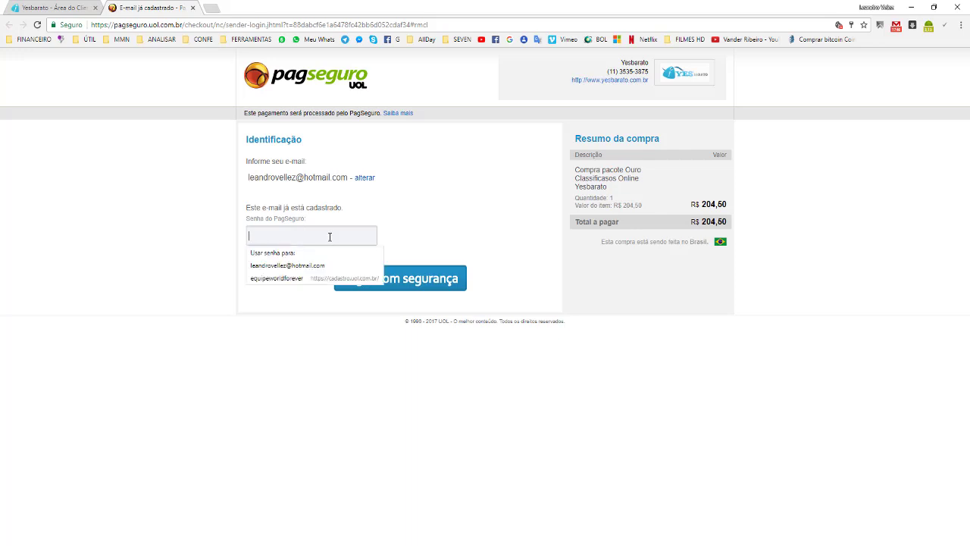
click(314, 265)
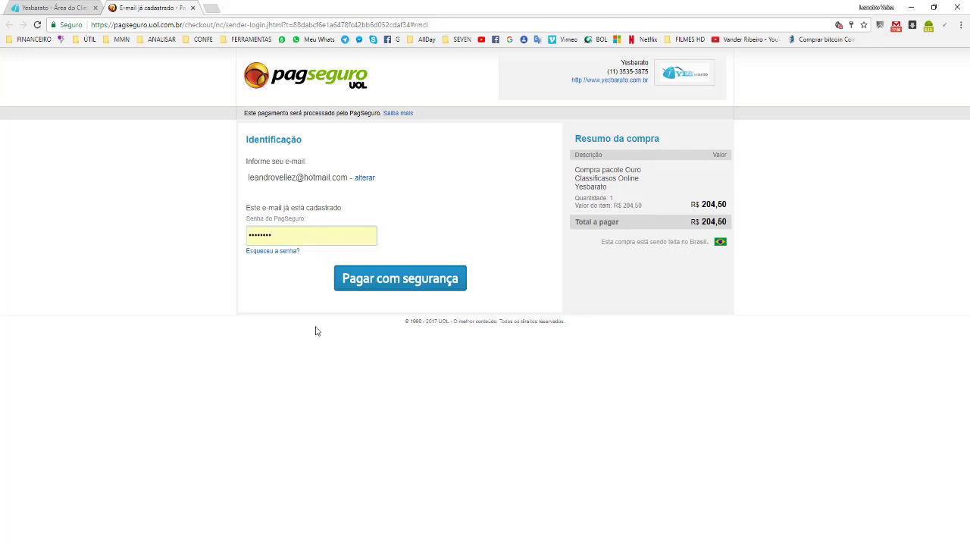
click(396, 285)
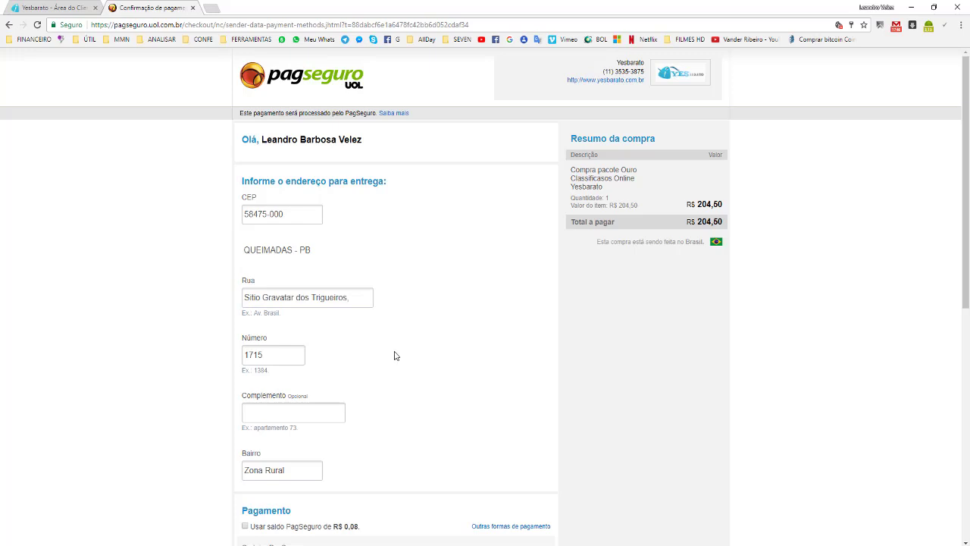
Step: Correct the street name in the delivery address, removing the trailing comma and the extra letter
click(357, 296)
key(BackSpace)
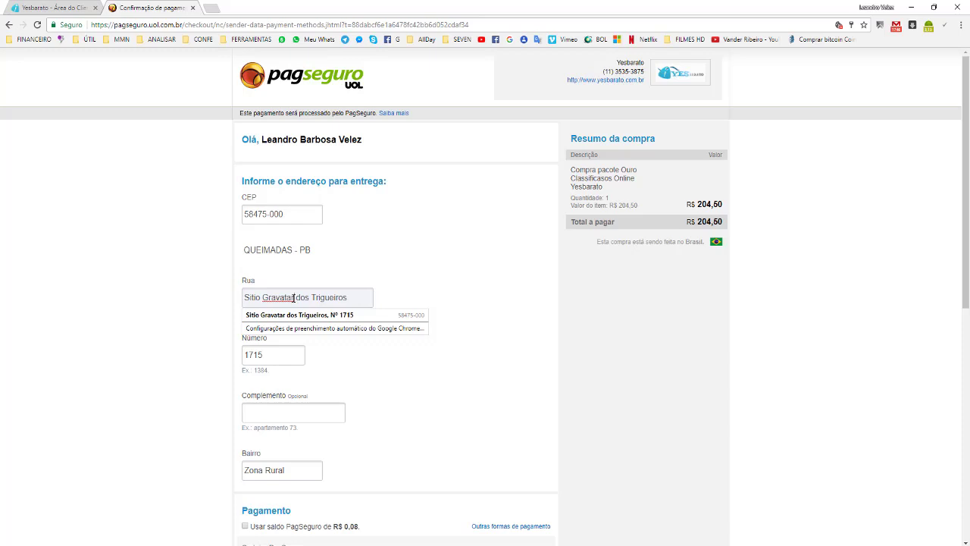
key(Down)
key(Up)
click(295, 297)
key(BackSpace)
Step: Choose a single instalment of R$ 204,50 without surcharge and enter the card's security code
scroll(390, 347, down, 2)
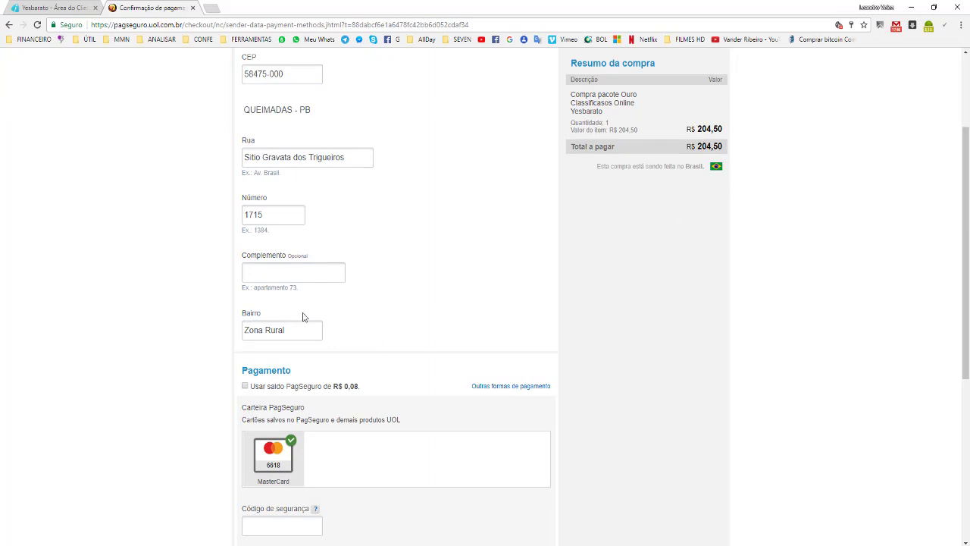
scroll(394, 324, down, 4)
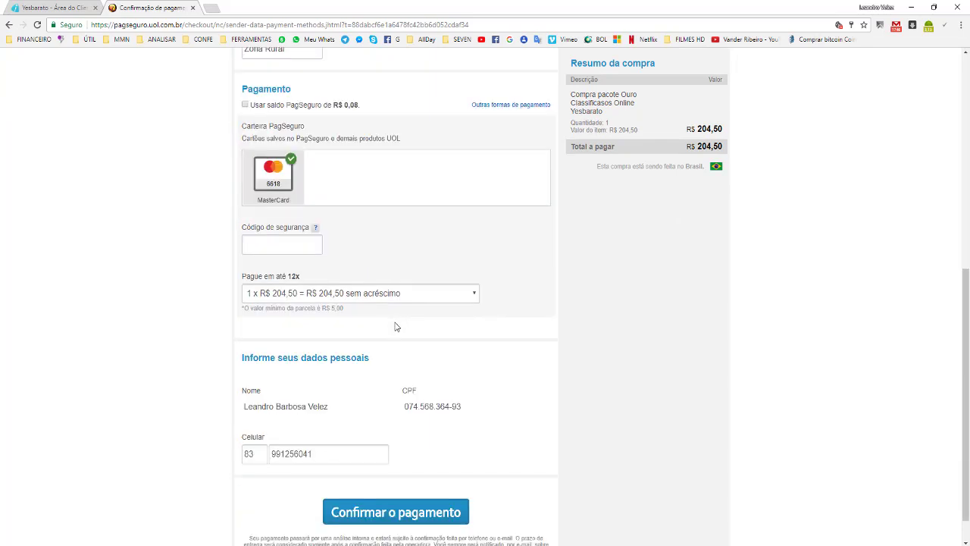
click(465, 296)
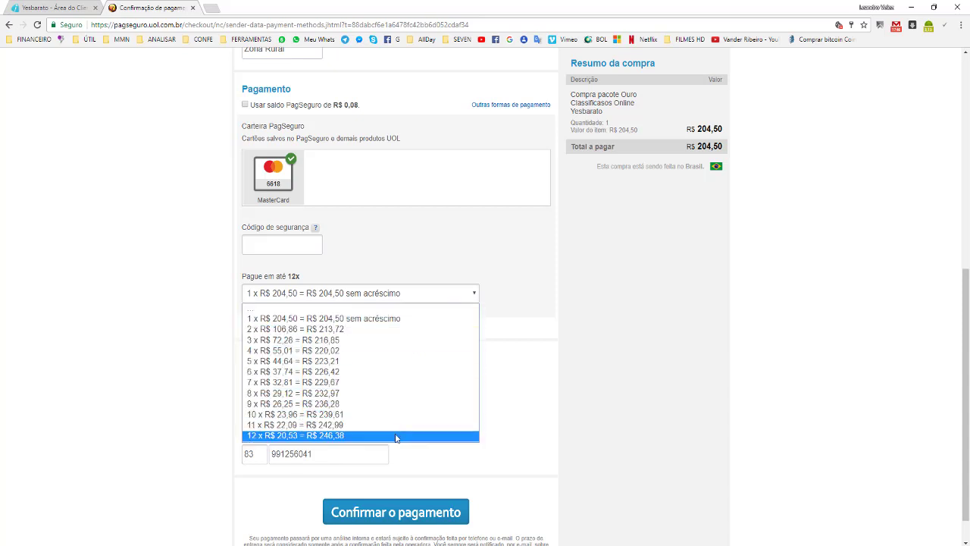
click(362, 320)
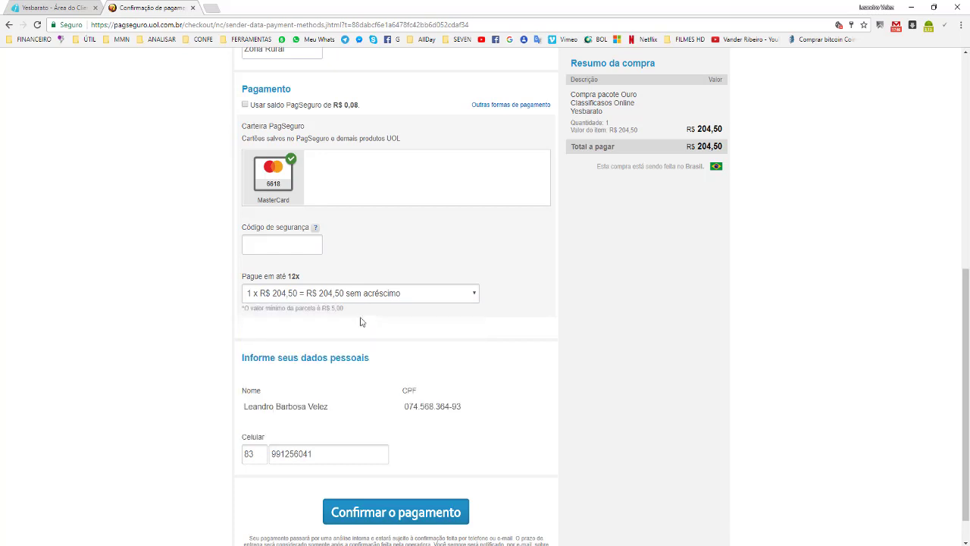
click(270, 250)
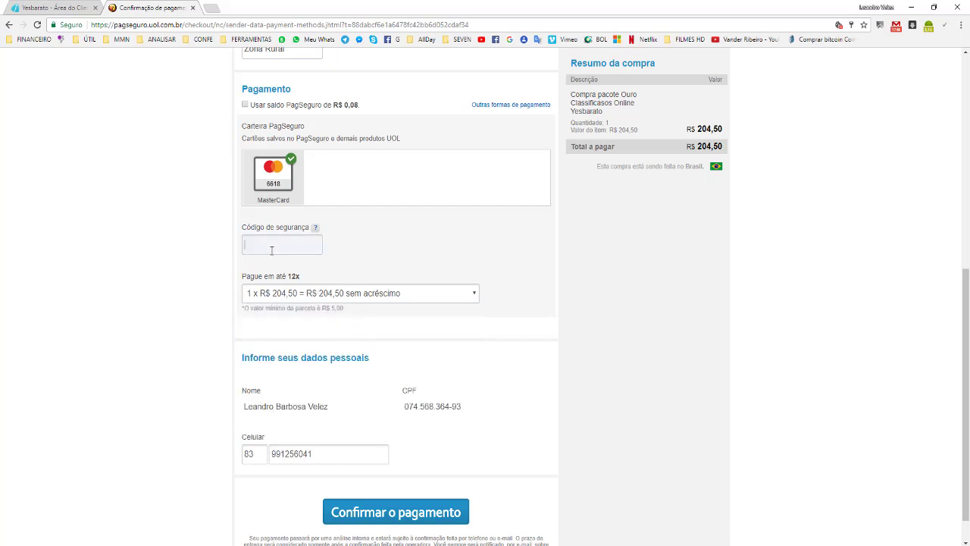
Step: Check the mobile phone fields in the personal data and confirm the payment
scroll(276, 267, down, 1)
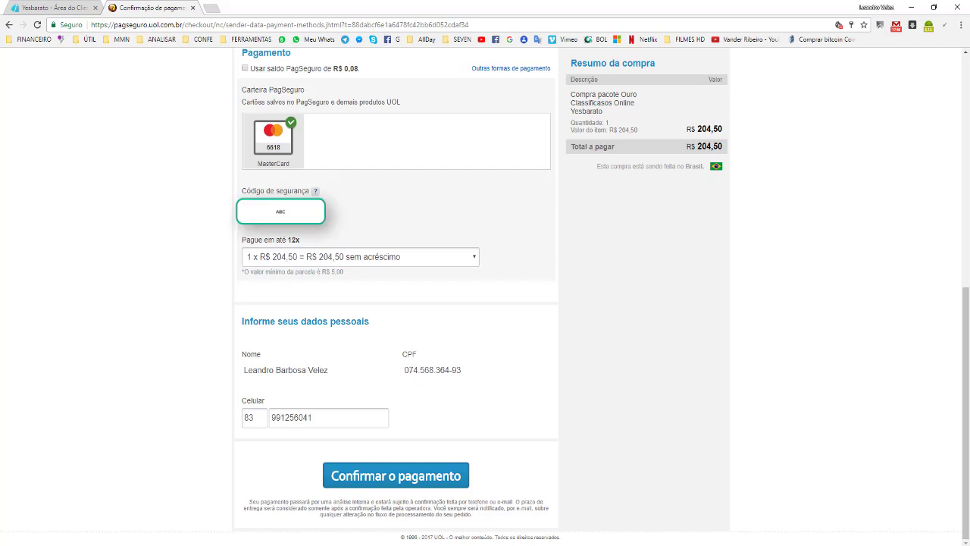
click(263, 415)
click(319, 420)
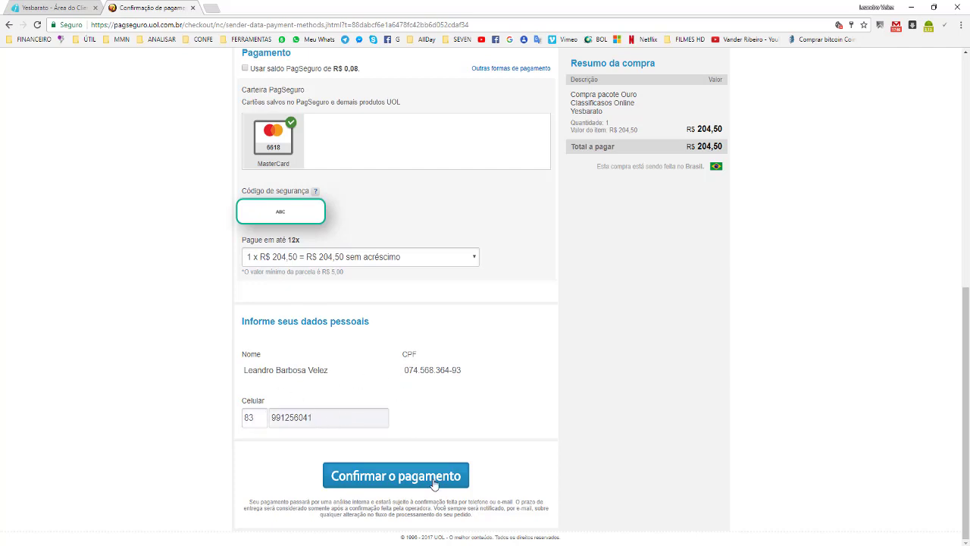
click(408, 482)
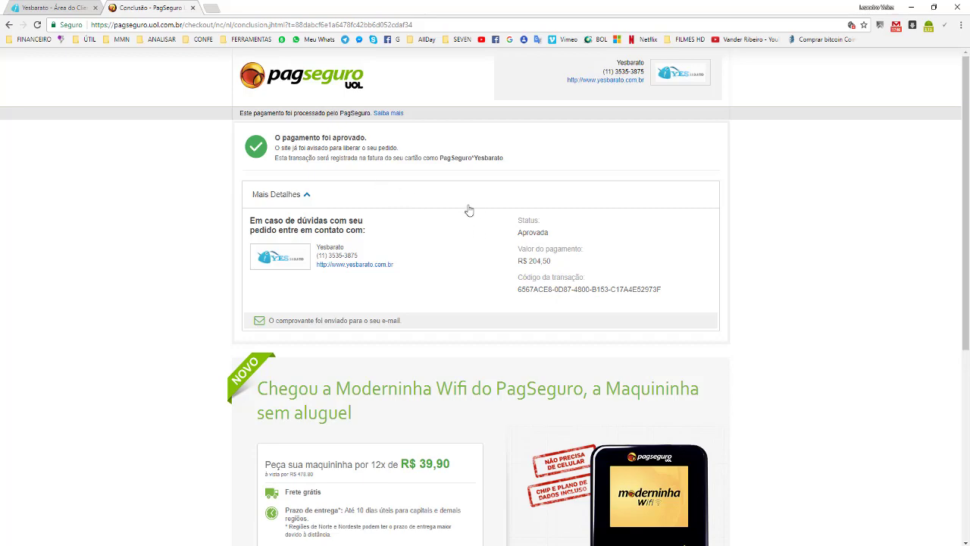
Step: Look over the PagSeguro payment conclusion page and return to the Yesbarato client area
scroll(467, 208, down, 5)
scroll(455, 203, up, 5)
click(52, 10)
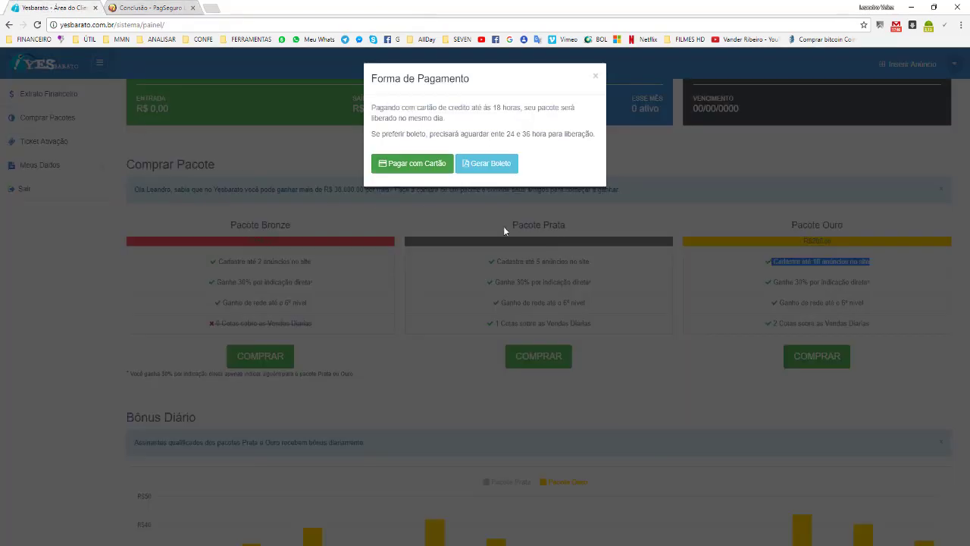
Step: Dismiss the payment method dialog and check the contracted package in the system summary against the Pacote Ouro offer
click(692, 182)
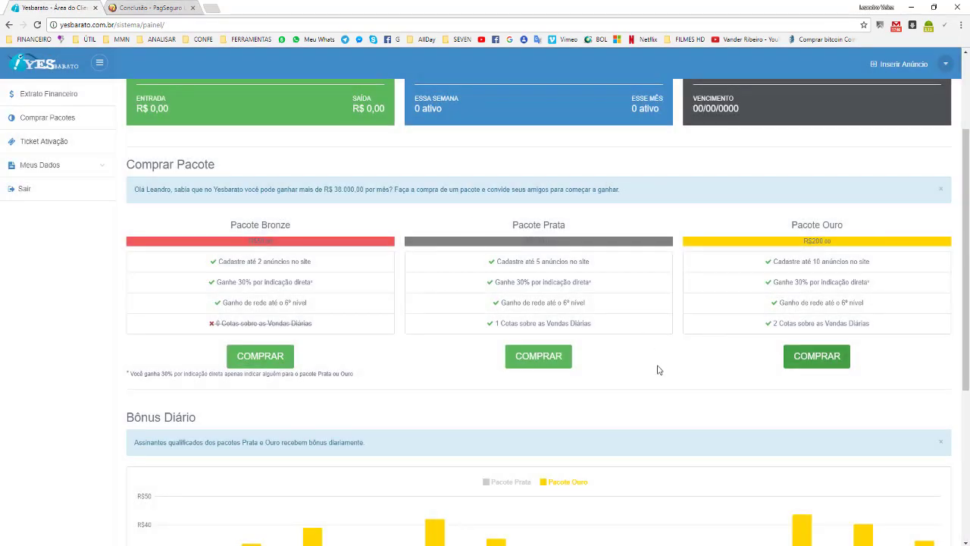
scroll(657, 370, up, 3)
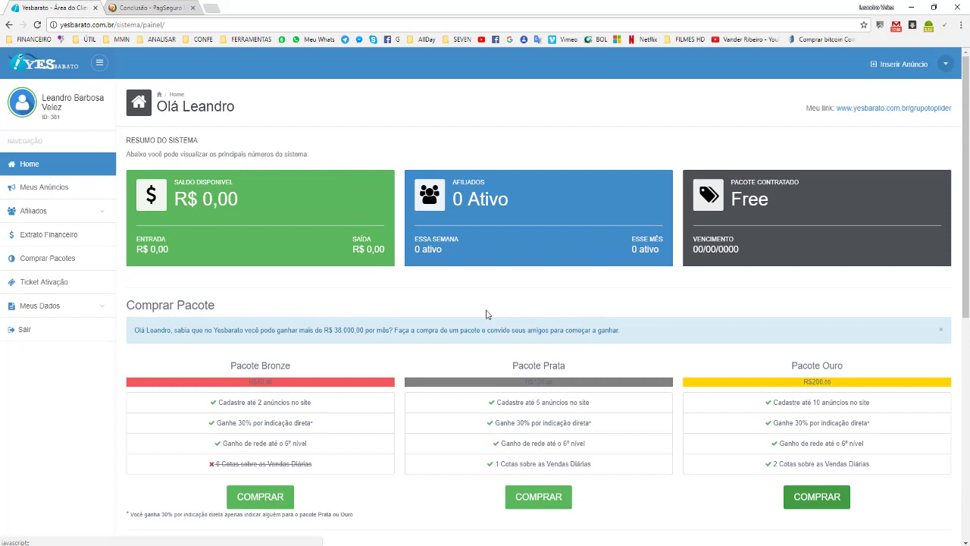
drag(771, 202, 730, 199)
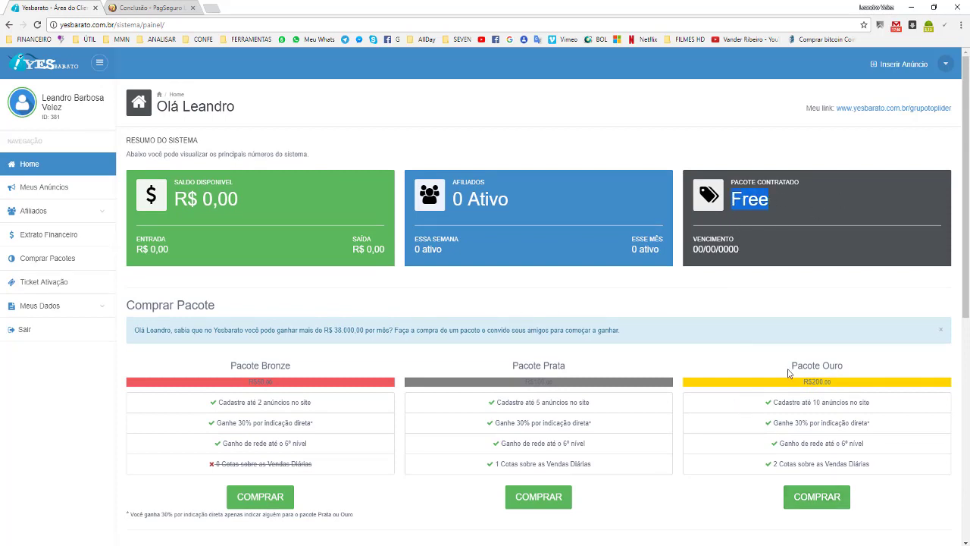
drag(789, 366, 848, 371)
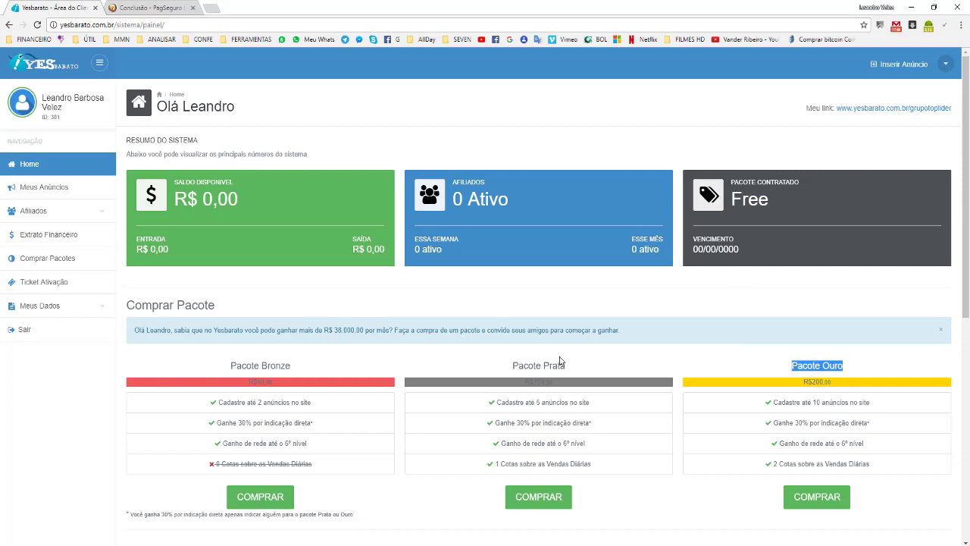
Step: Compare Pacote Bronze, Prata and Ouro by their shares in daily sales, and read the advertised monthly earnings
drag(229, 365, 300, 375)
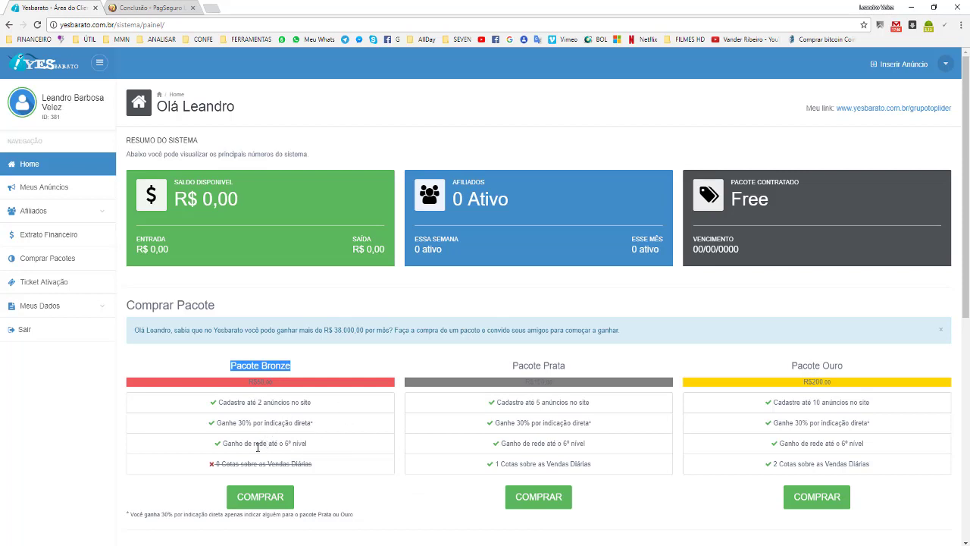
drag(344, 328, 371, 332)
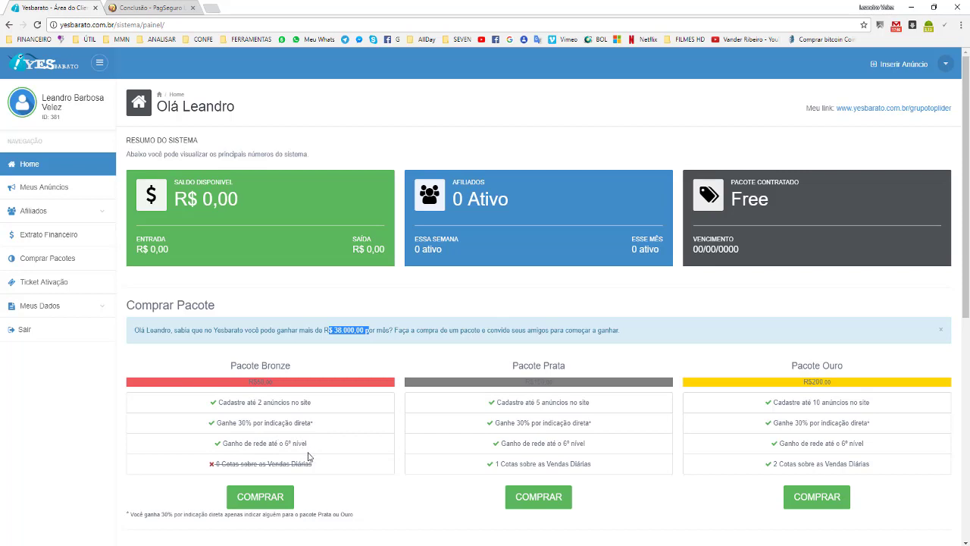
drag(513, 365, 569, 374)
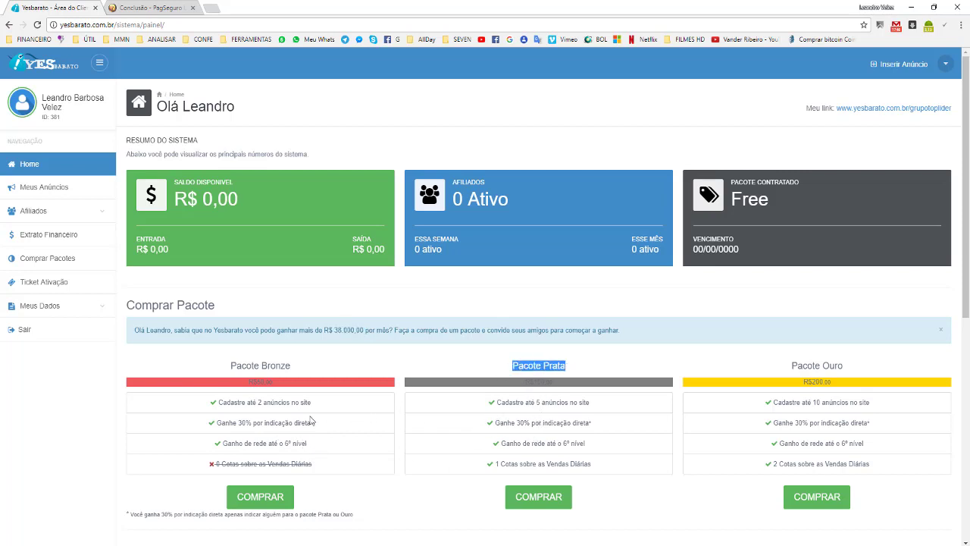
drag(489, 462, 613, 471)
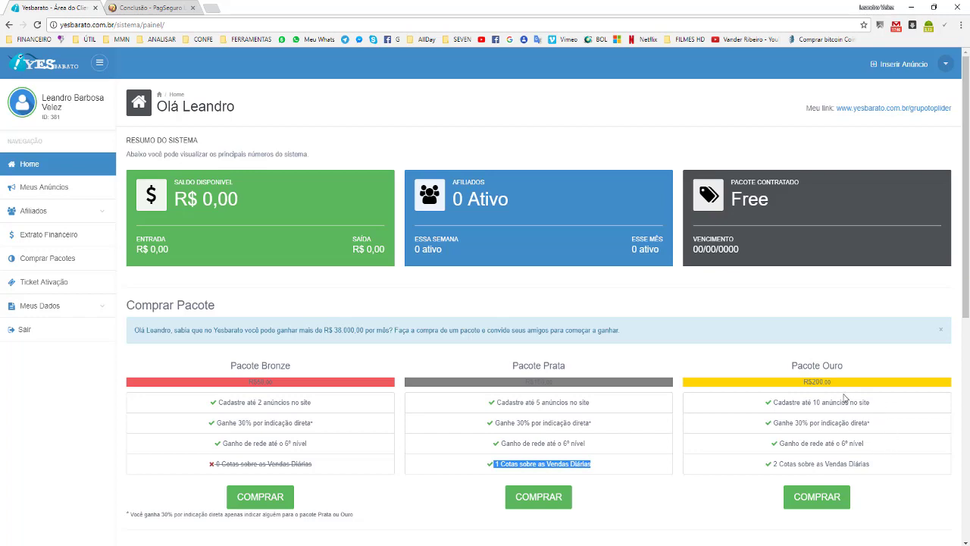
drag(769, 464, 880, 466)
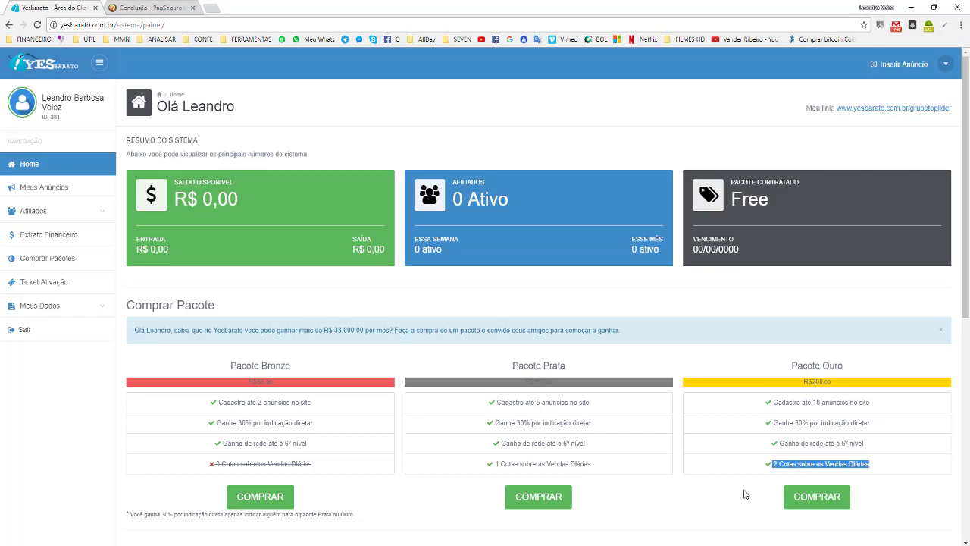
Step: Examine the Bônus Diário chart for the Prata and Ouro packages, including the most recent days, and return to the account summary
scroll(758, 485, down, 2)
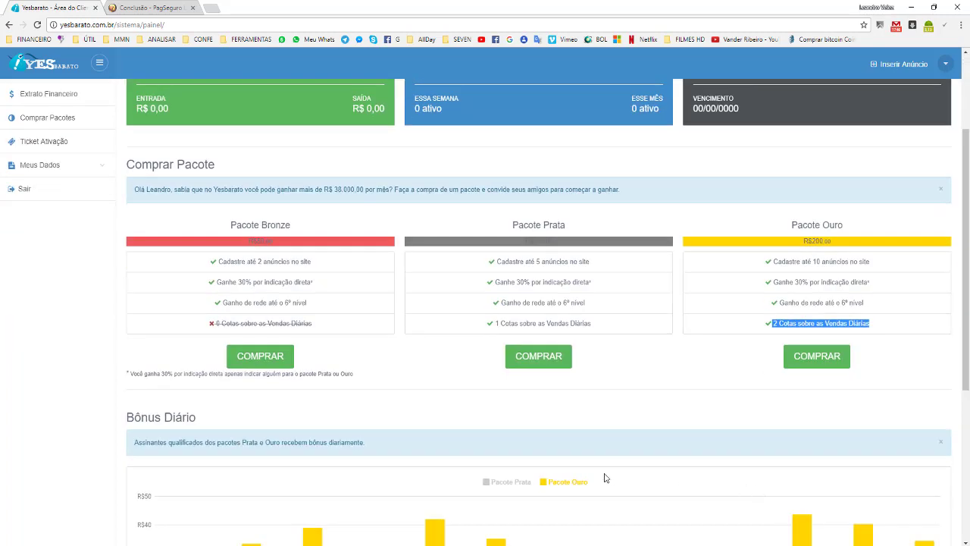
scroll(607, 478, down, 4)
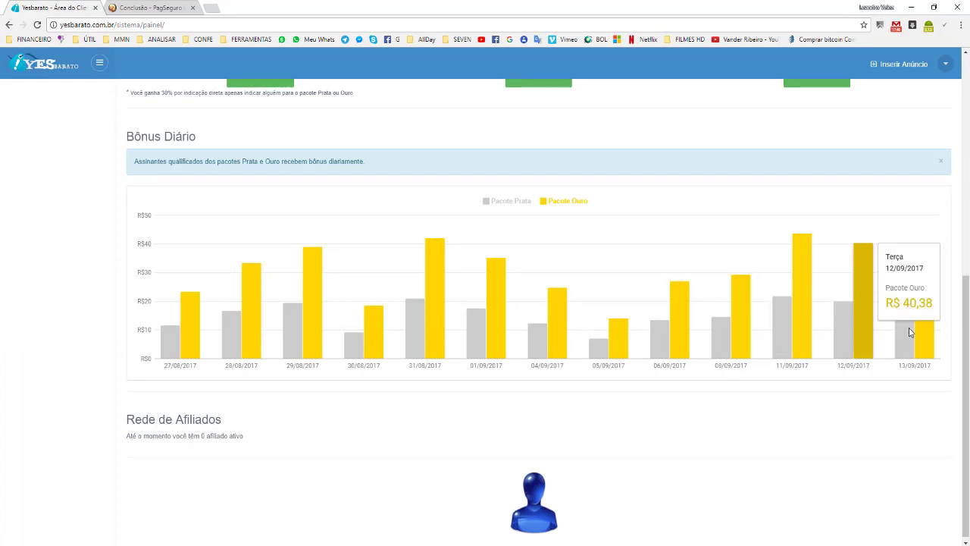
mouse_move(927, 294)
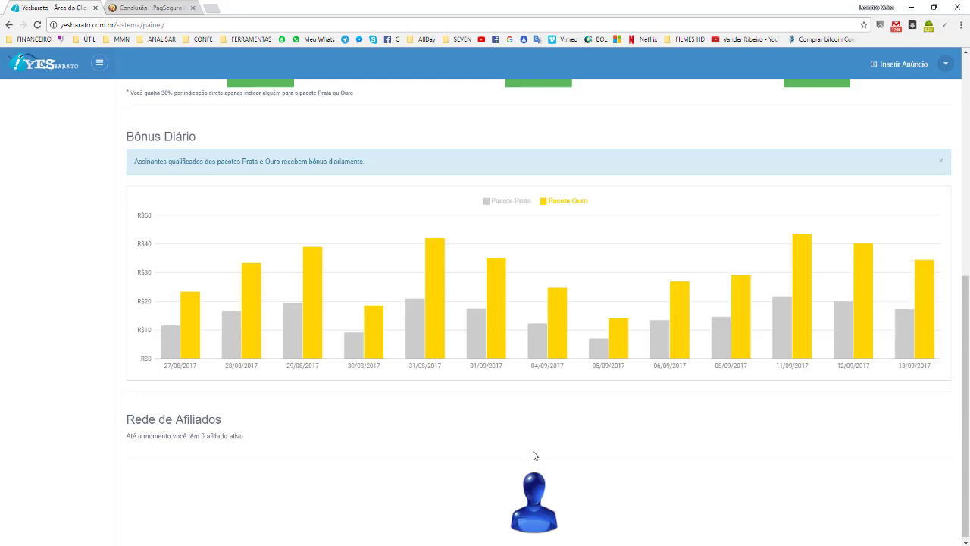
scroll(545, 451, up, 5)
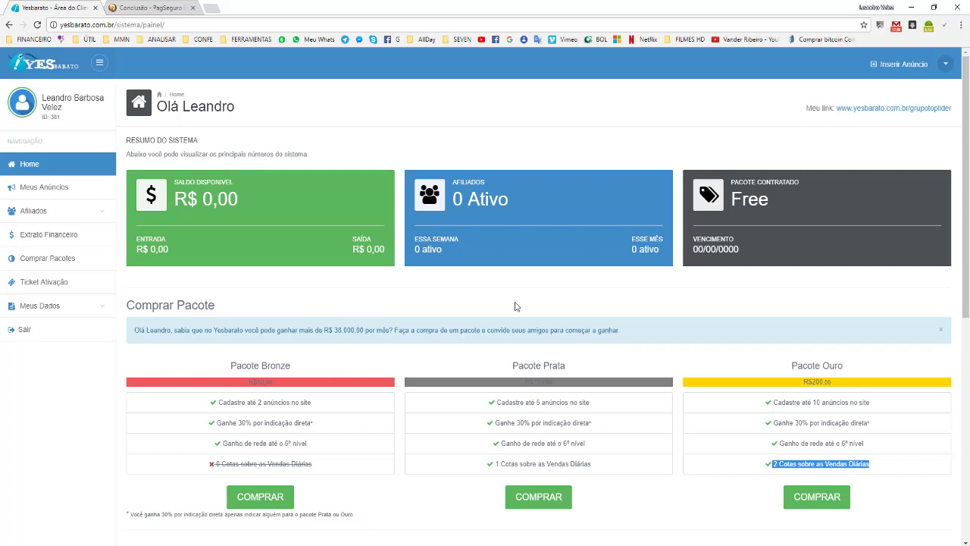